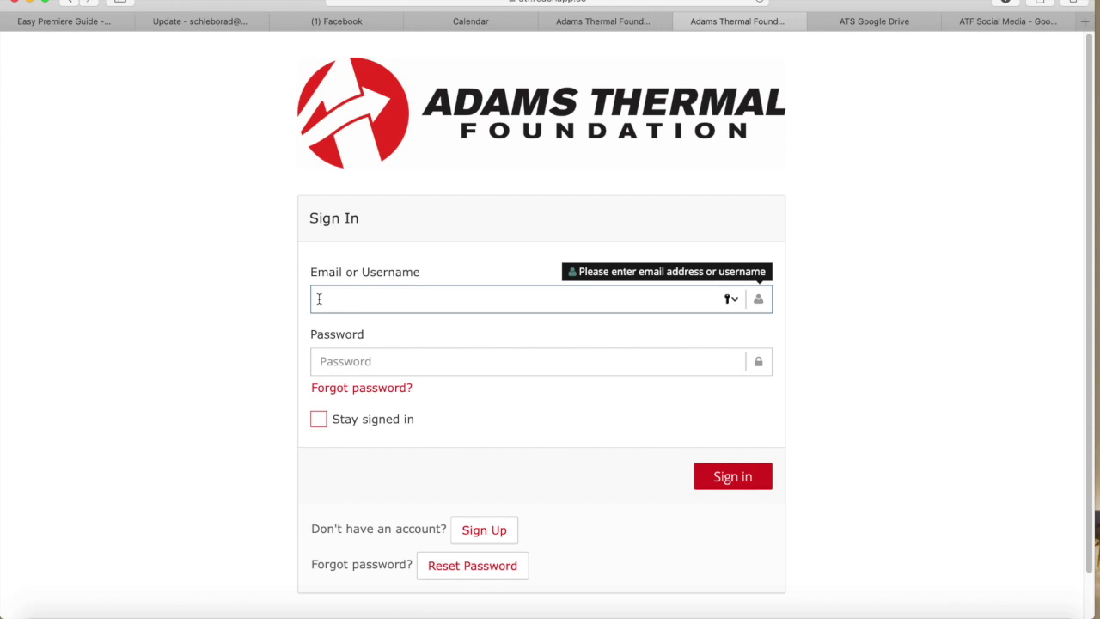
# Sign in to the donor portal with the sponsor account's e-mail and password
pyautogui.press('Return')
pyautogui.write('******')
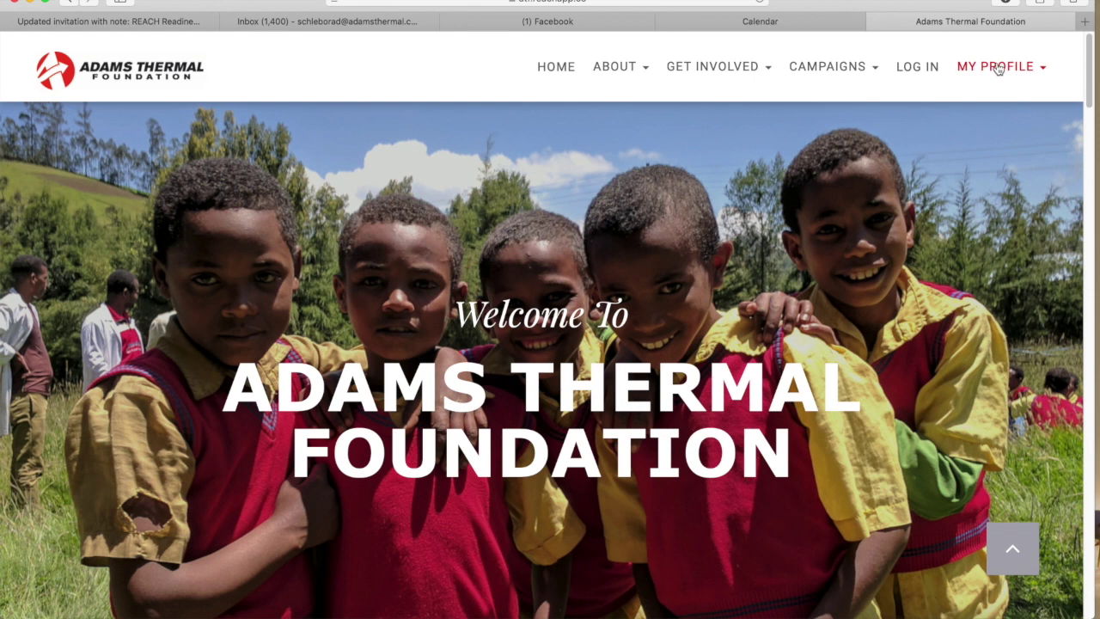
# Review the profile, campaigns and three sponsorships tabs, then open the 14-year-old boy's page
pyautogui.click(997, 66)
pyautogui.click(907, 157)
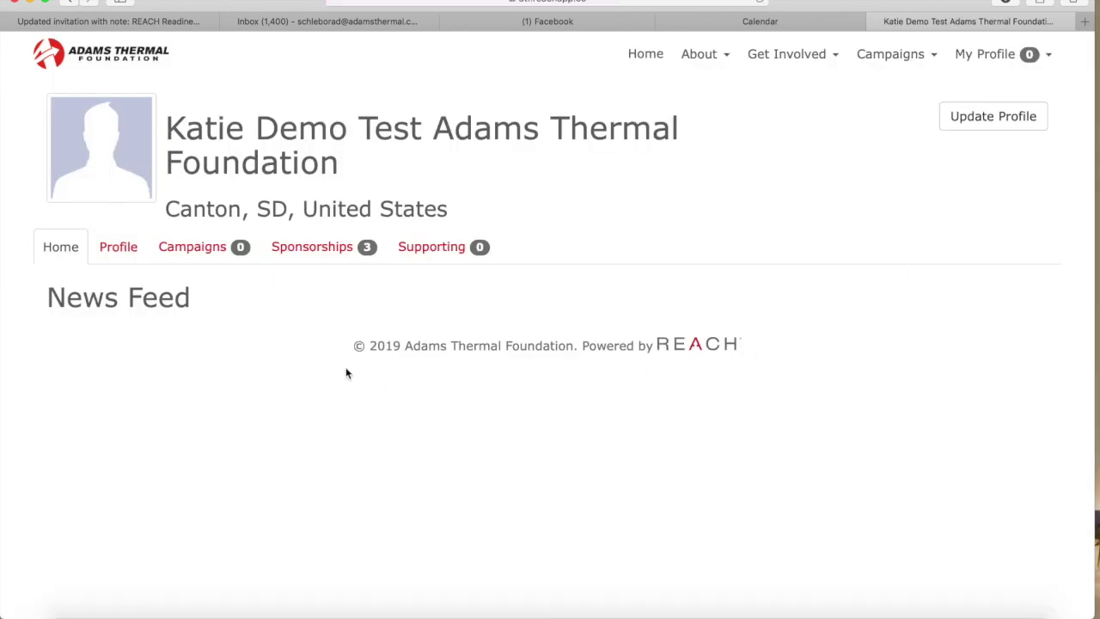
pyautogui.click(137, 248)
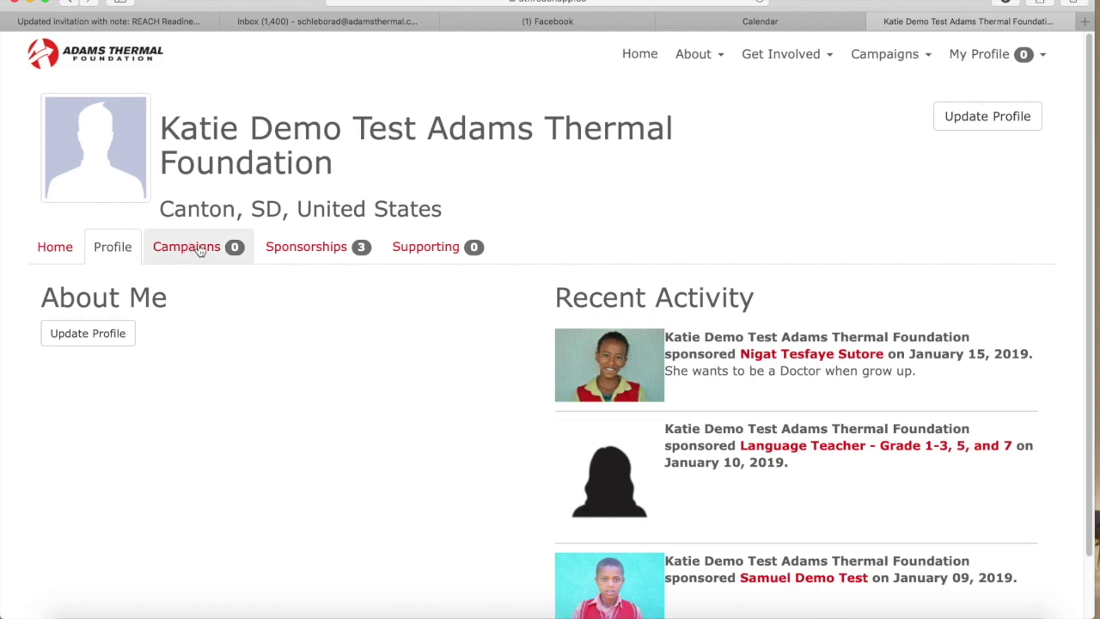
pyautogui.scroll(-2, 311, 421)
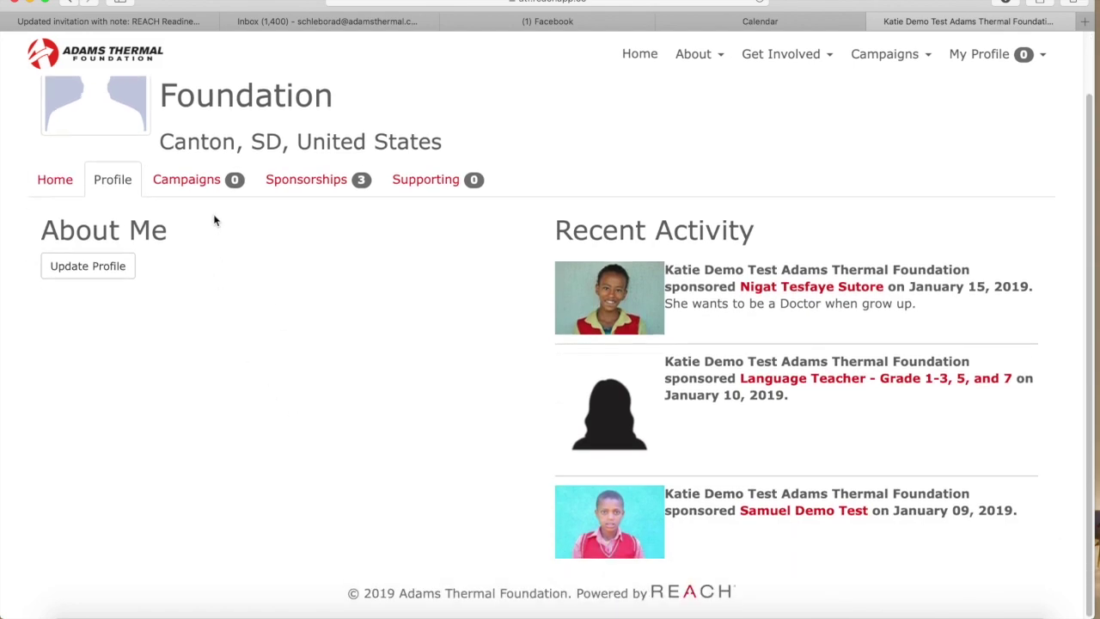
pyautogui.click(185, 179)
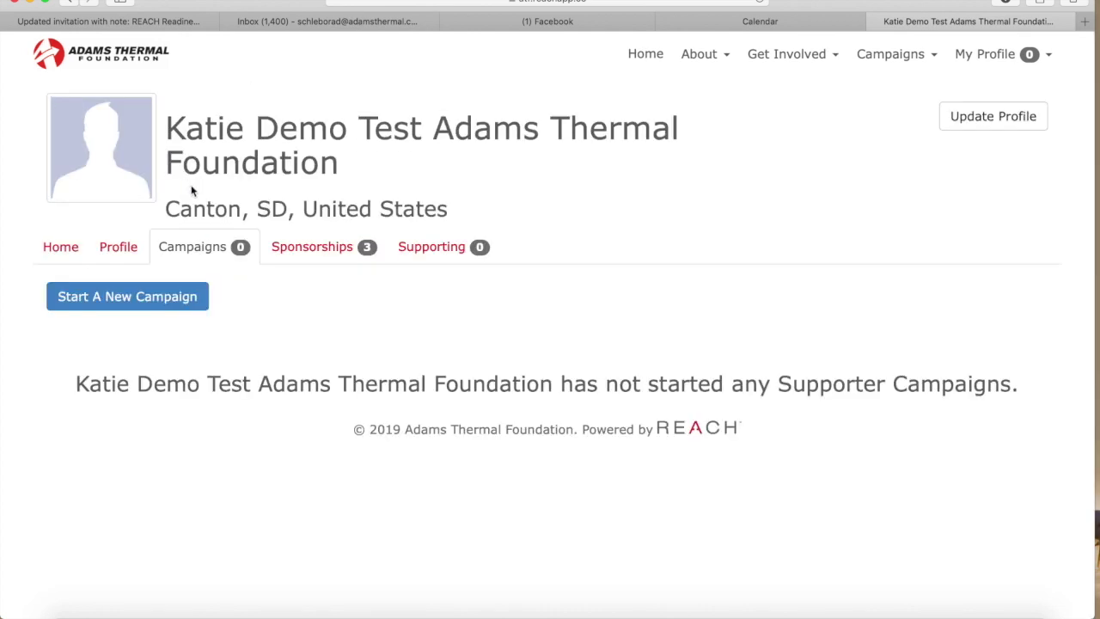
pyautogui.click(330, 250)
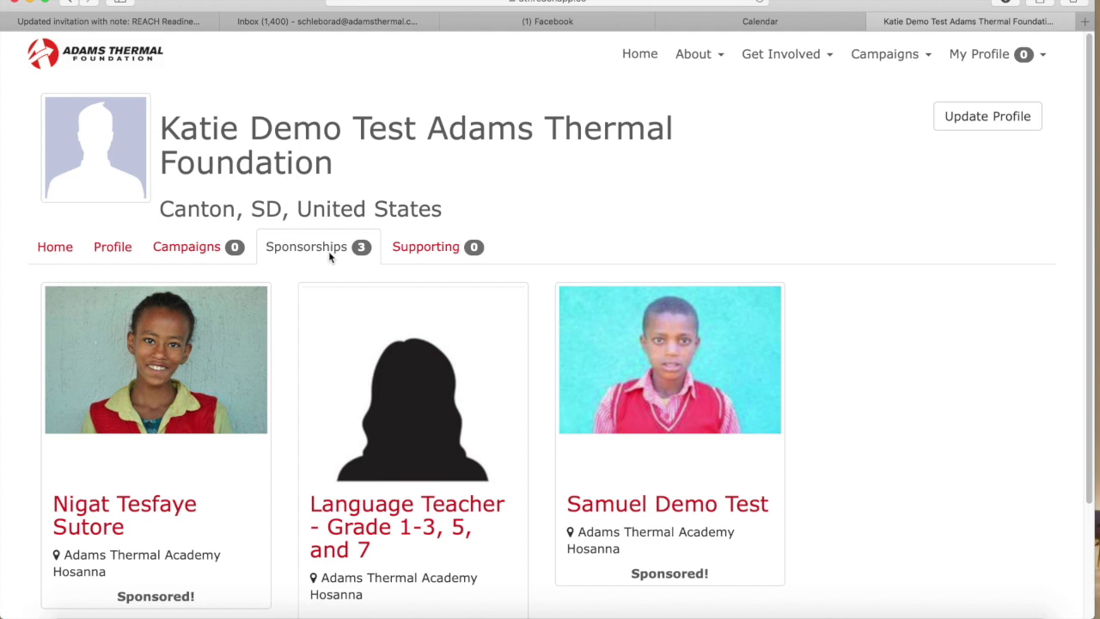
pyautogui.click(647, 507)
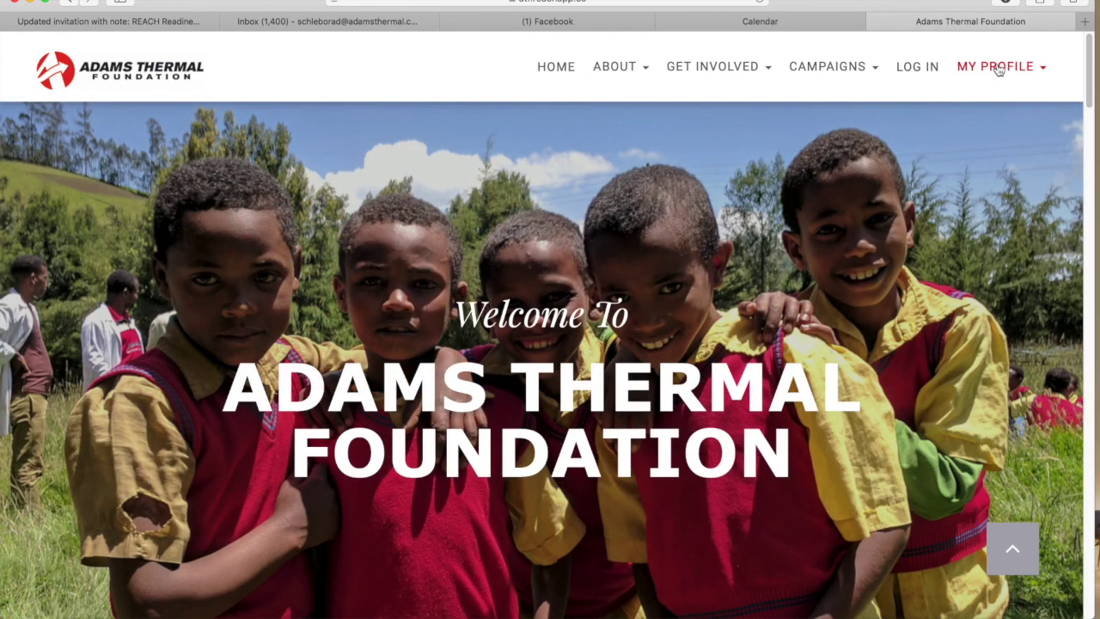
# Open the Hello message thread from the Inbox
pyautogui.click(998, 69)
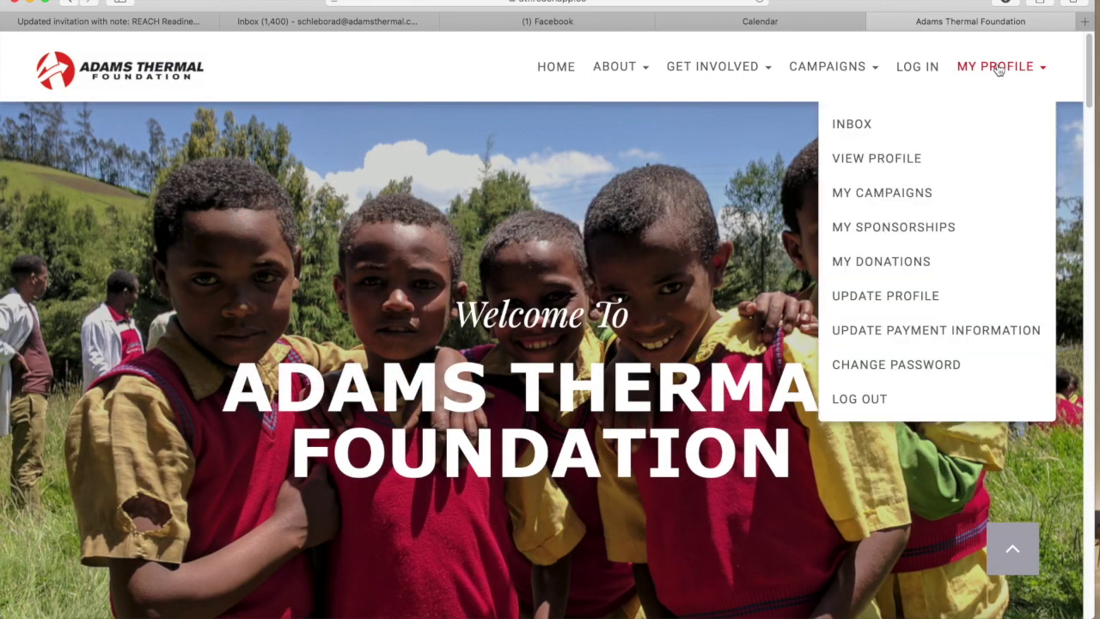
pyautogui.click(874, 127)
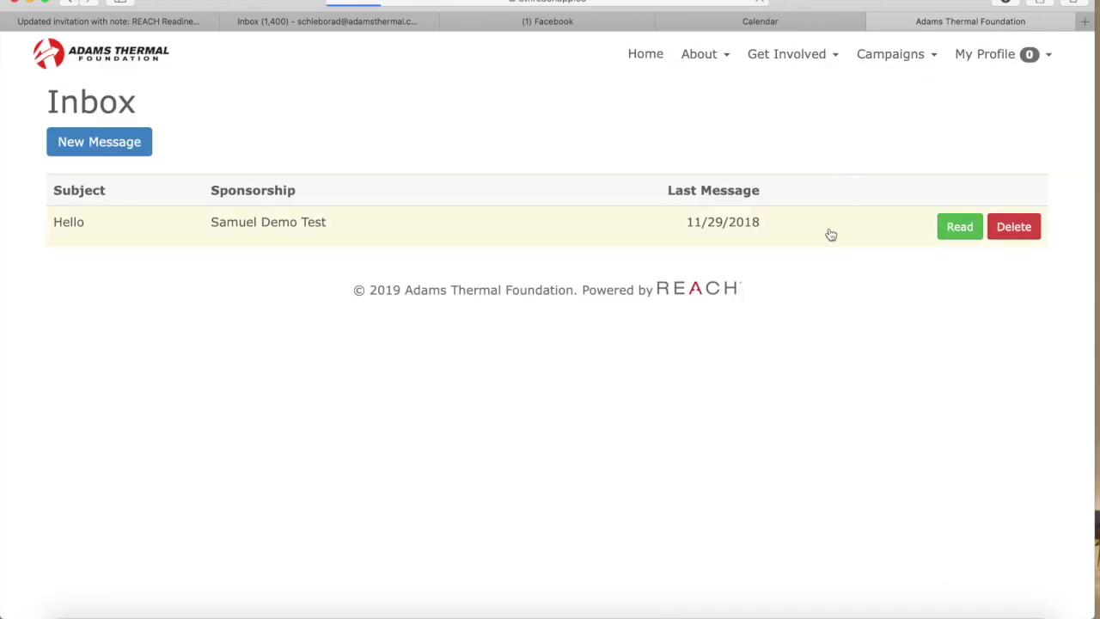
pyautogui.click(960, 227)
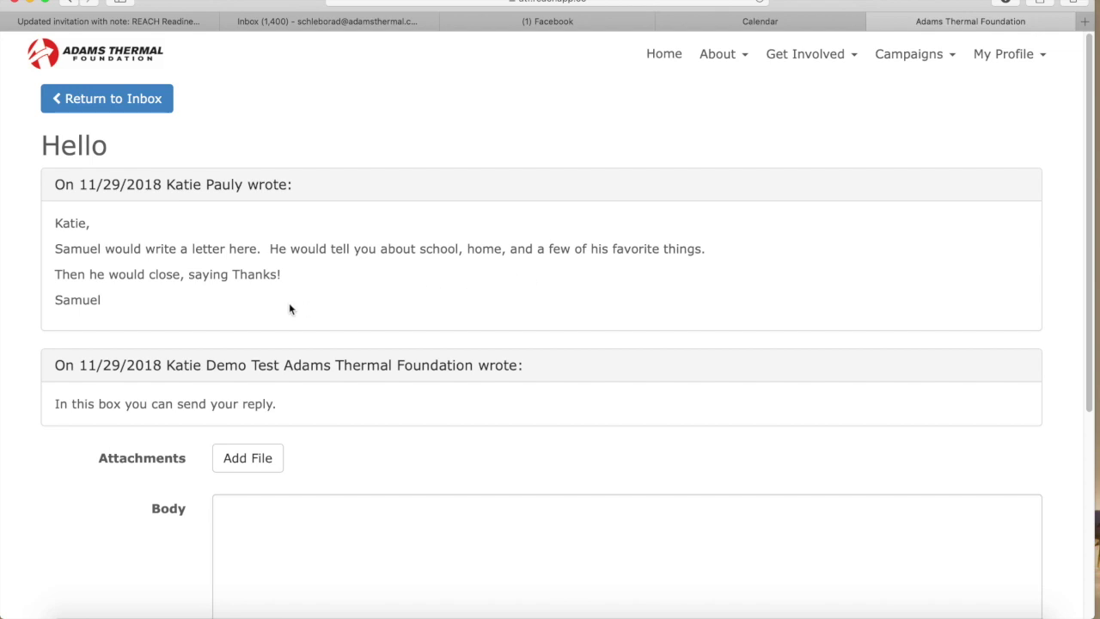
# Send a reply explaining how typing and sending a message back works
pyautogui.click(239, 511)
pyautogui.write('This is wh')
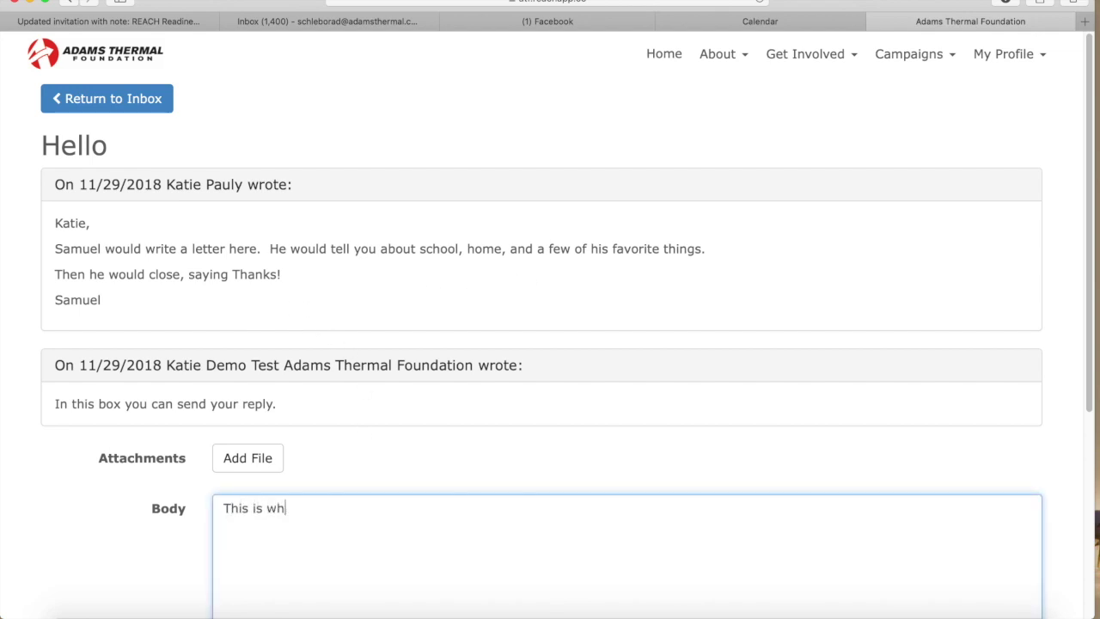
pyautogui.write('ere you can type ')
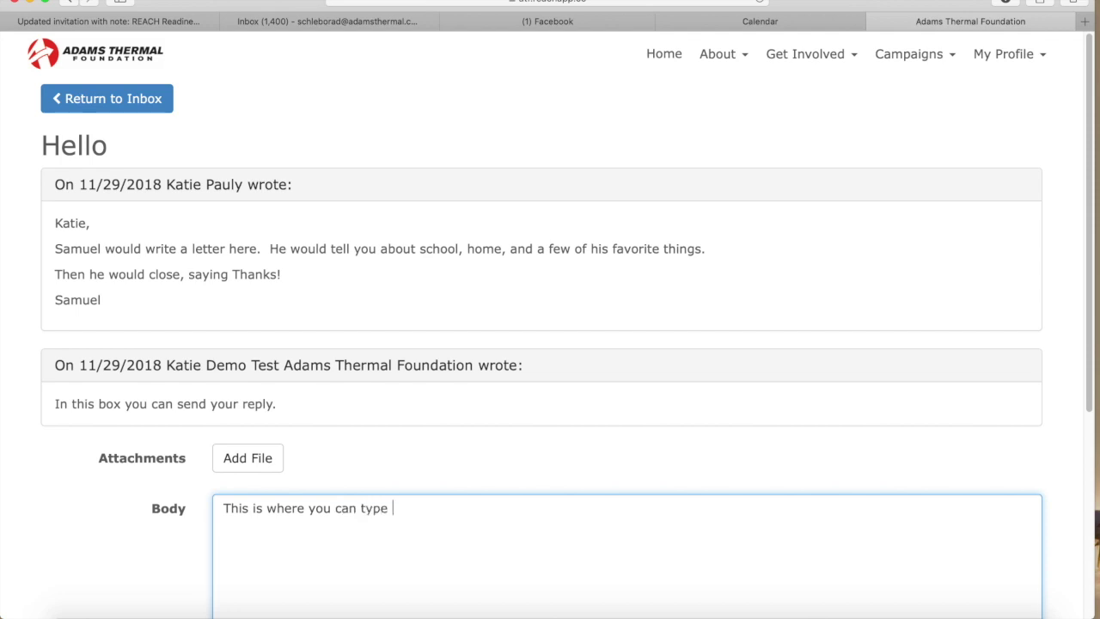
pyautogui.write('a message back.')
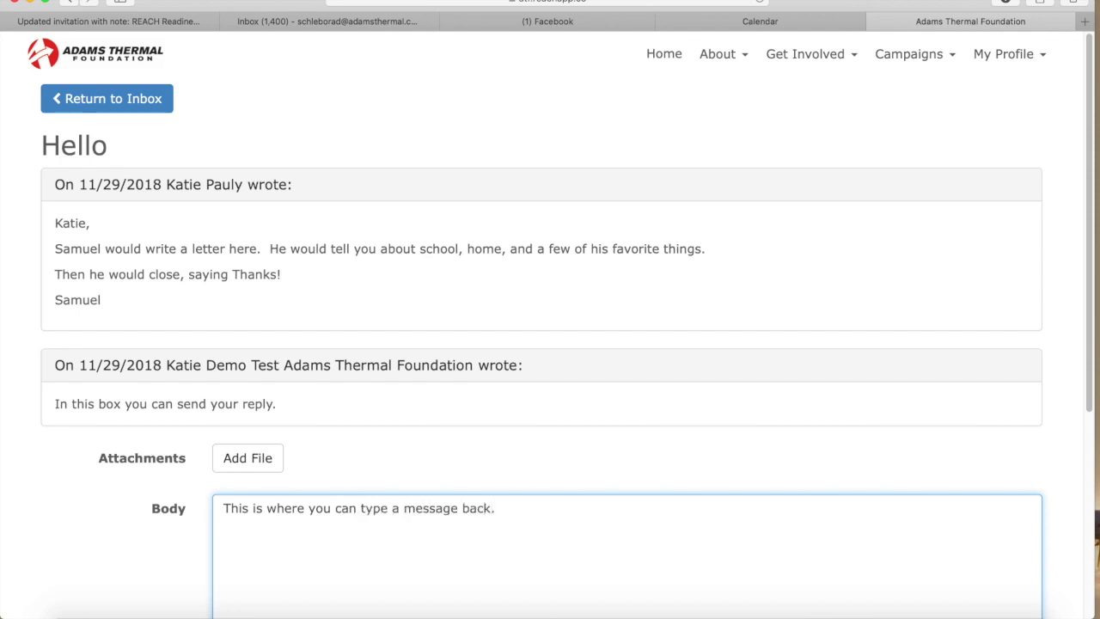
pyautogui.write(' When you click send below, yo')
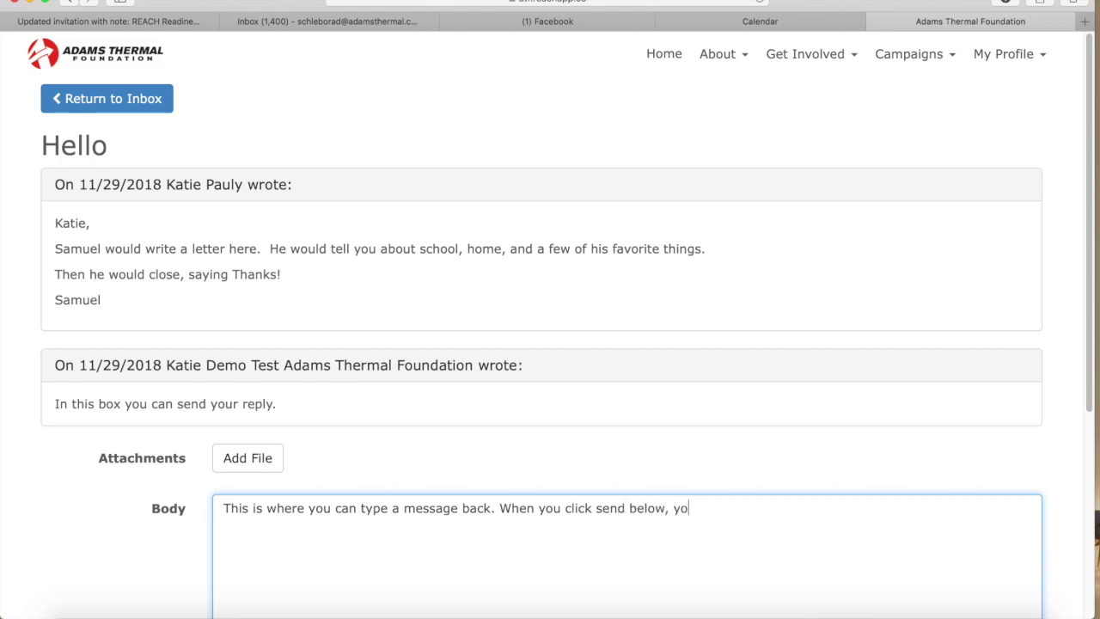
pyautogui.write('ur message will ap')
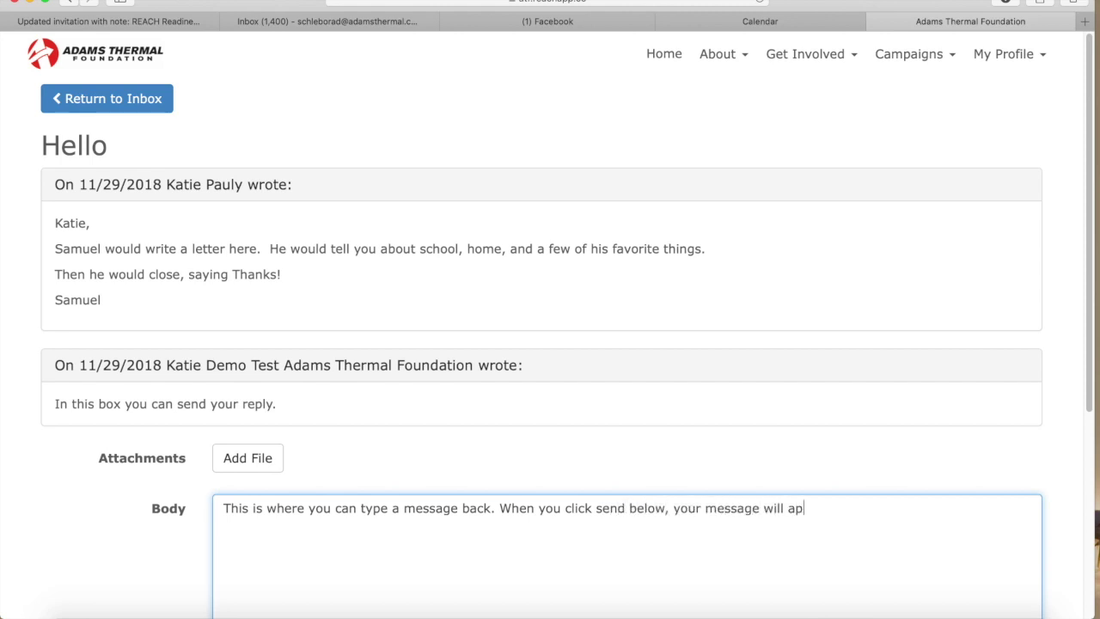
pyautogui.write('pear above an')
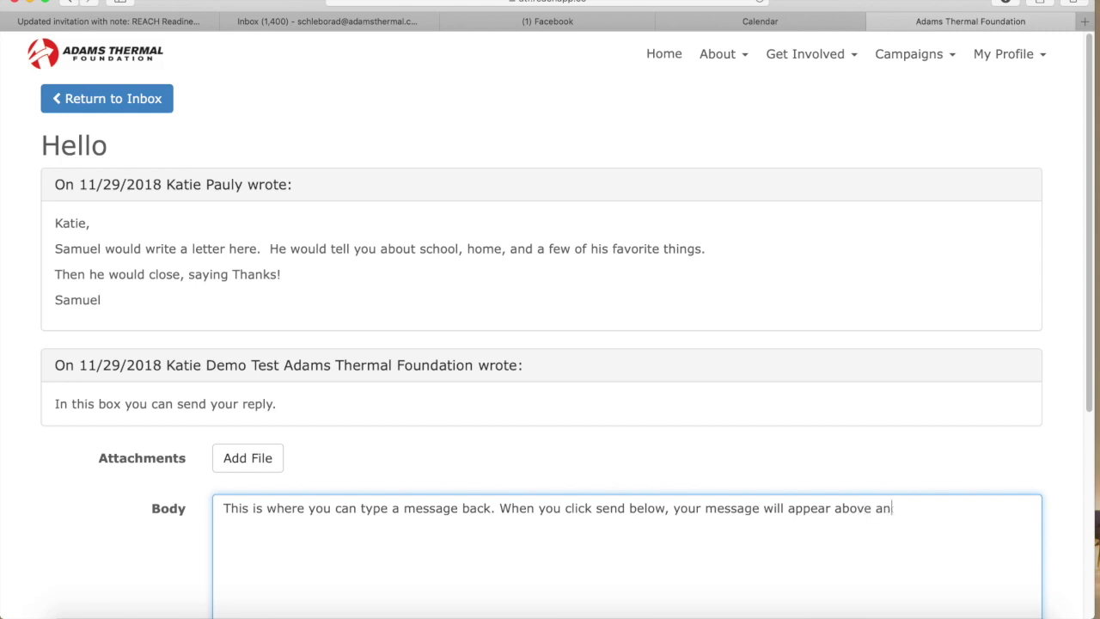
pyautogui.write('d send to your ch')
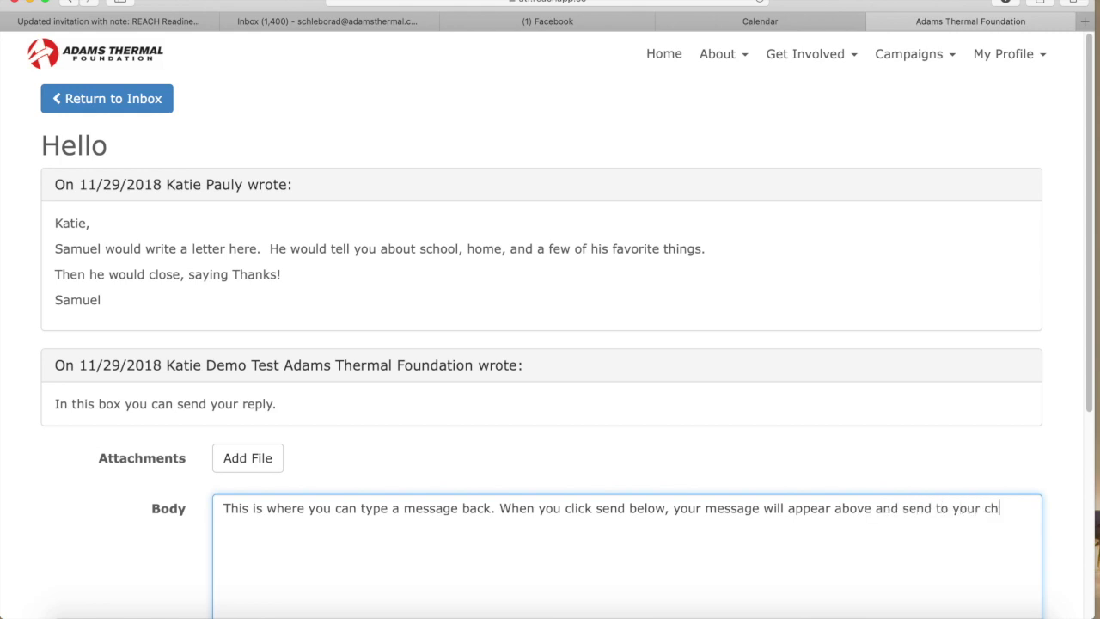
pyautogui.write('ild!')
pyautogui.scroll(-5, 315, 518)
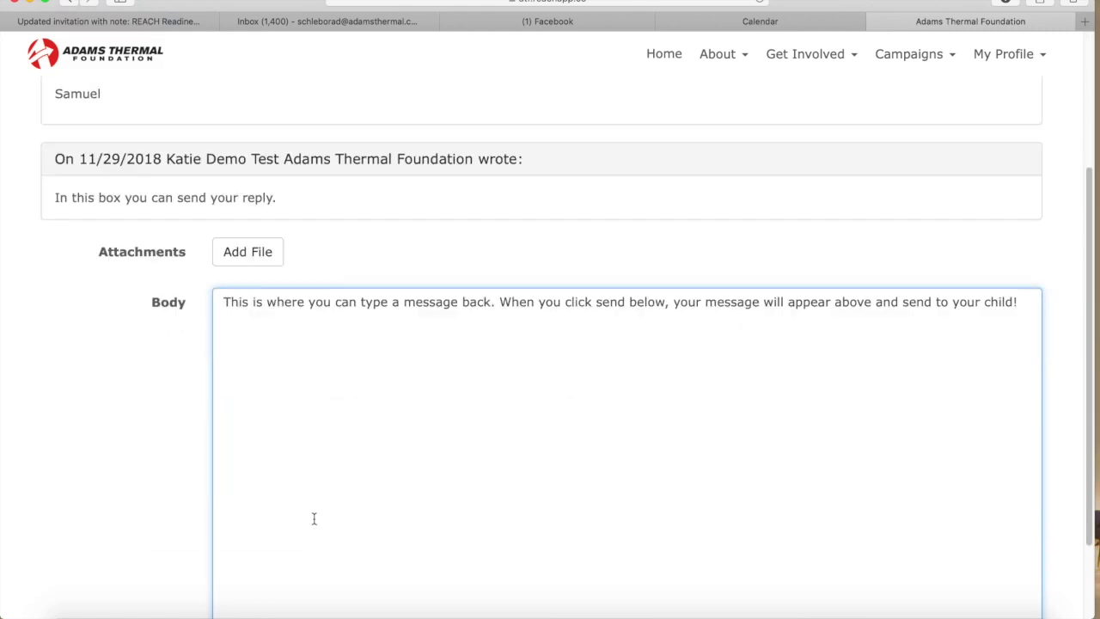
pyautogui.click(247, 555)
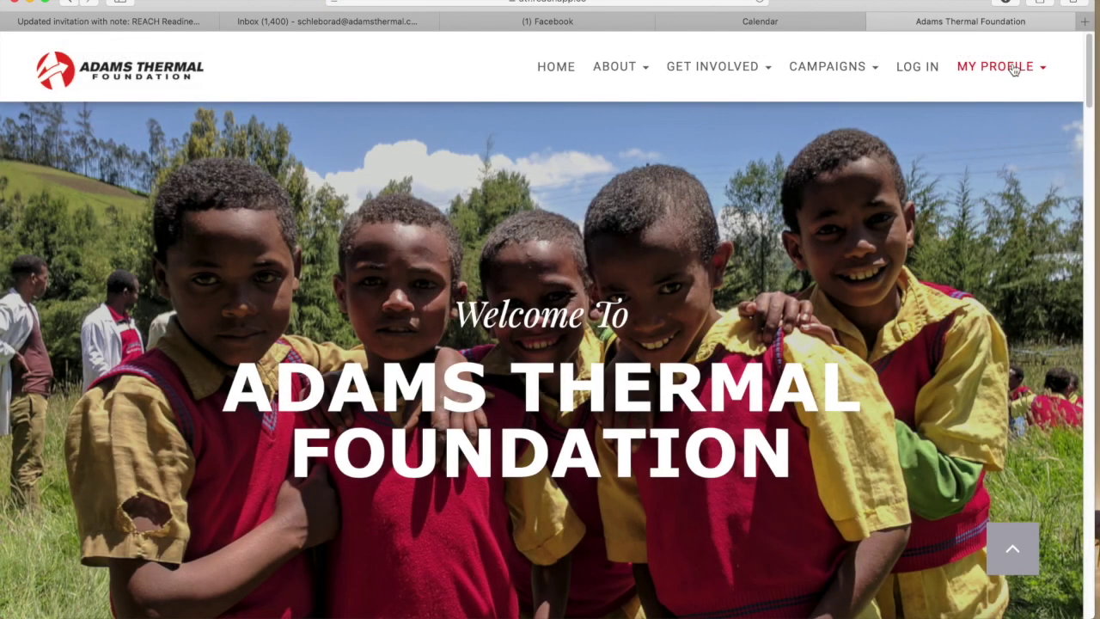
pyautogui.click(1014, 71)
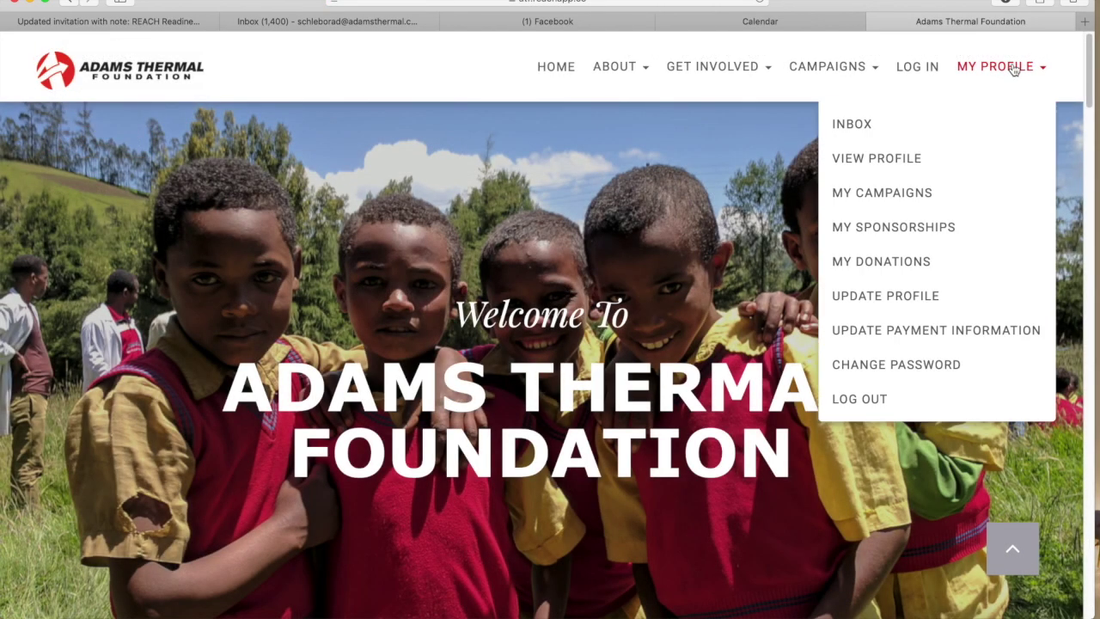
pyautogui.click(890, 156)
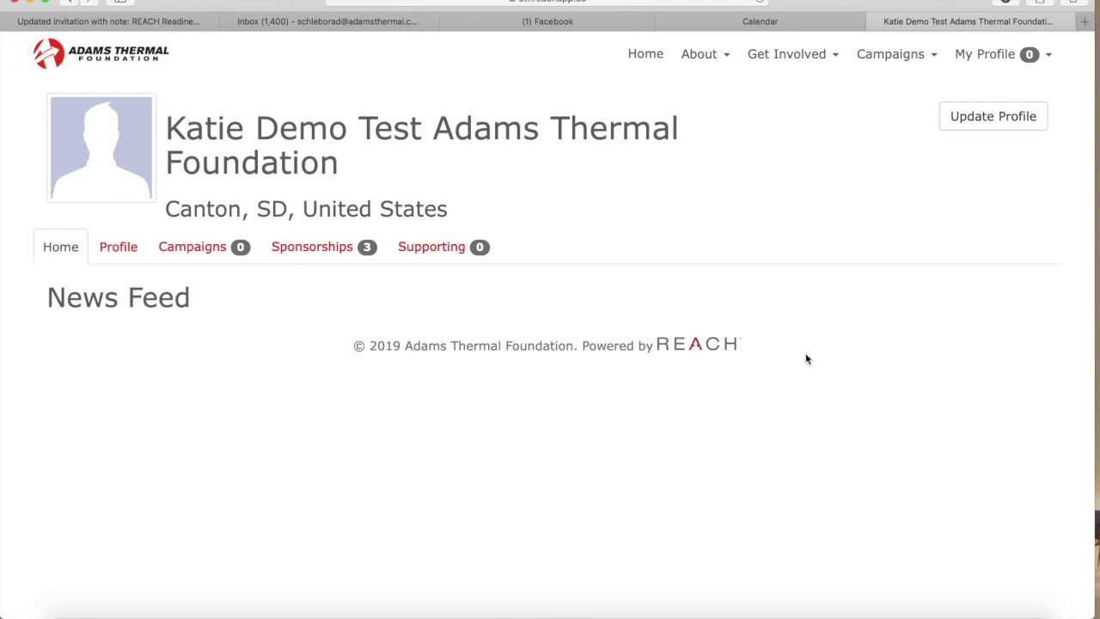
pyautogui.click(992, 118)
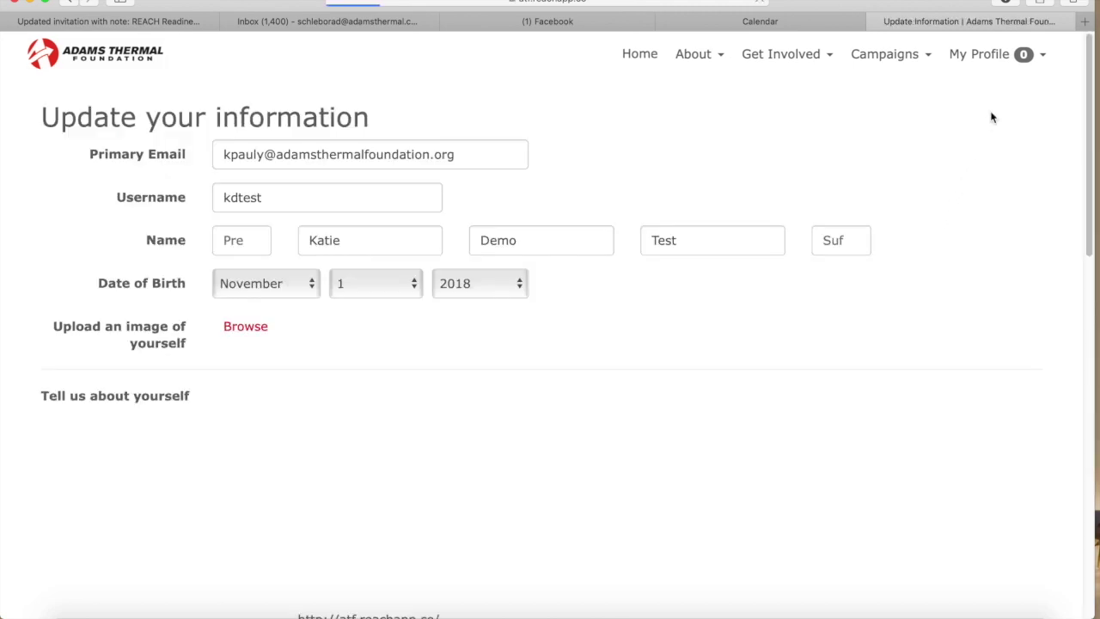
pyautogui.click(312, 285)
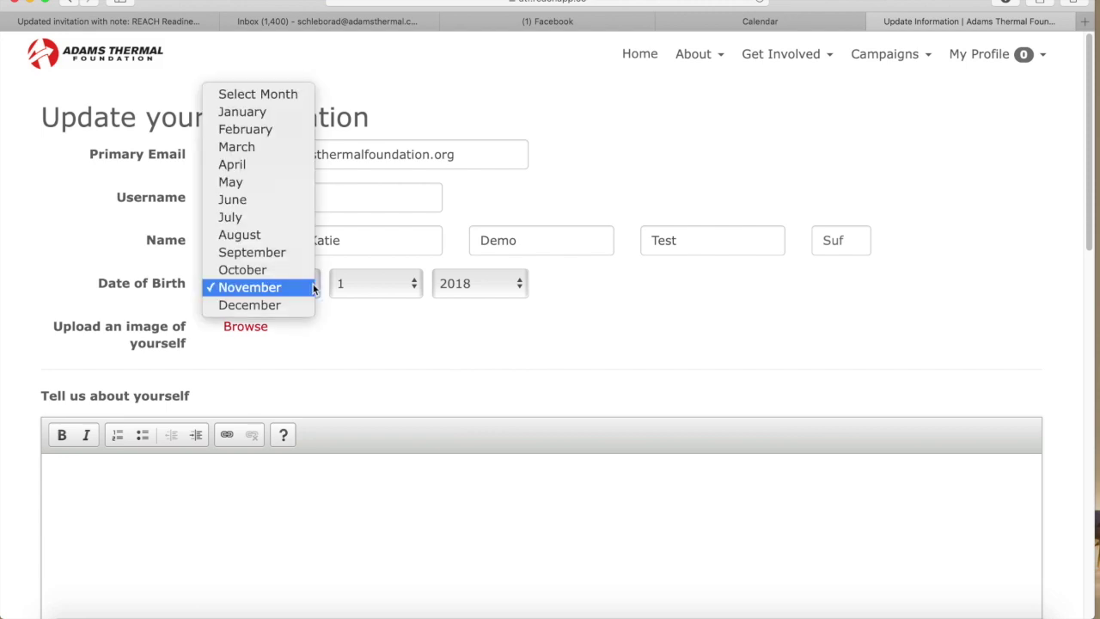
pyautogui.click(248, 214)
pyautogui.click(414, 286)
pyautogui.click(361, 516)
pyautogui.click(515, 283)
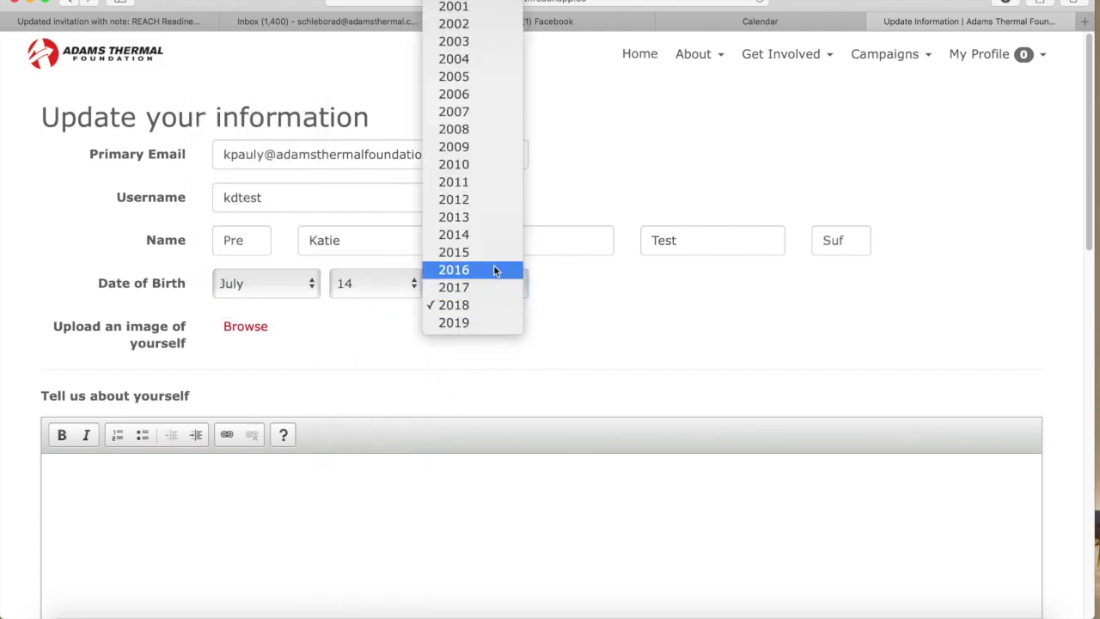
pyautogui.click(453, 6)
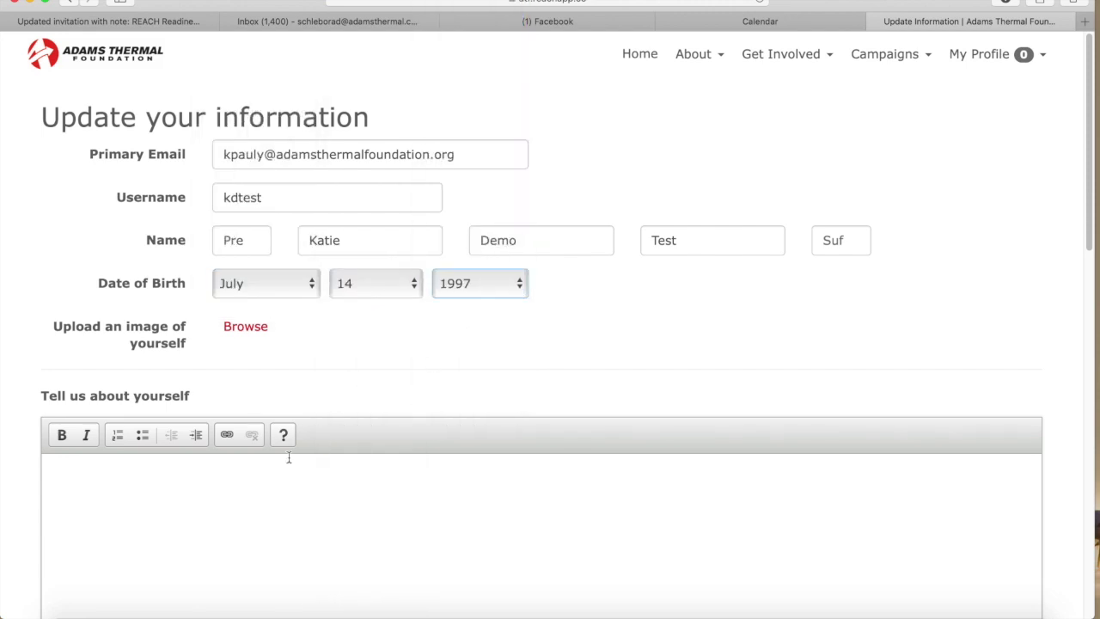
# Add the about-yourself note, choose 'Yes, I want to know about everything!', and save
pyautogui.scroll(-2, 288, 456)
pyautogui.click(106, 473)
pyautogui.write('Here yo')
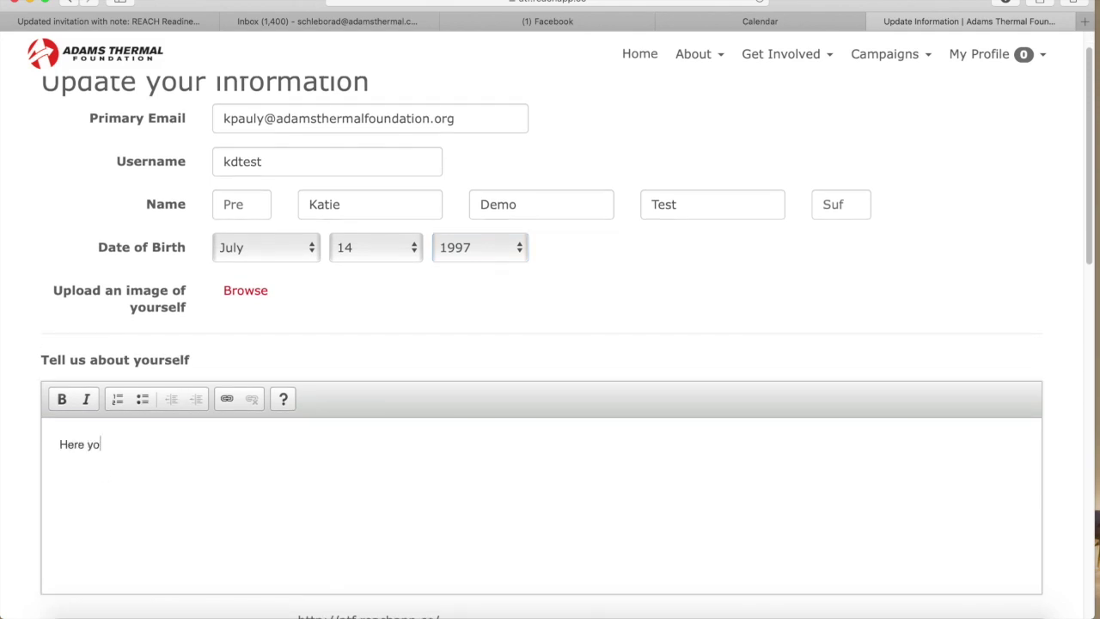
pyautogui.write('u can share as much or as little a')
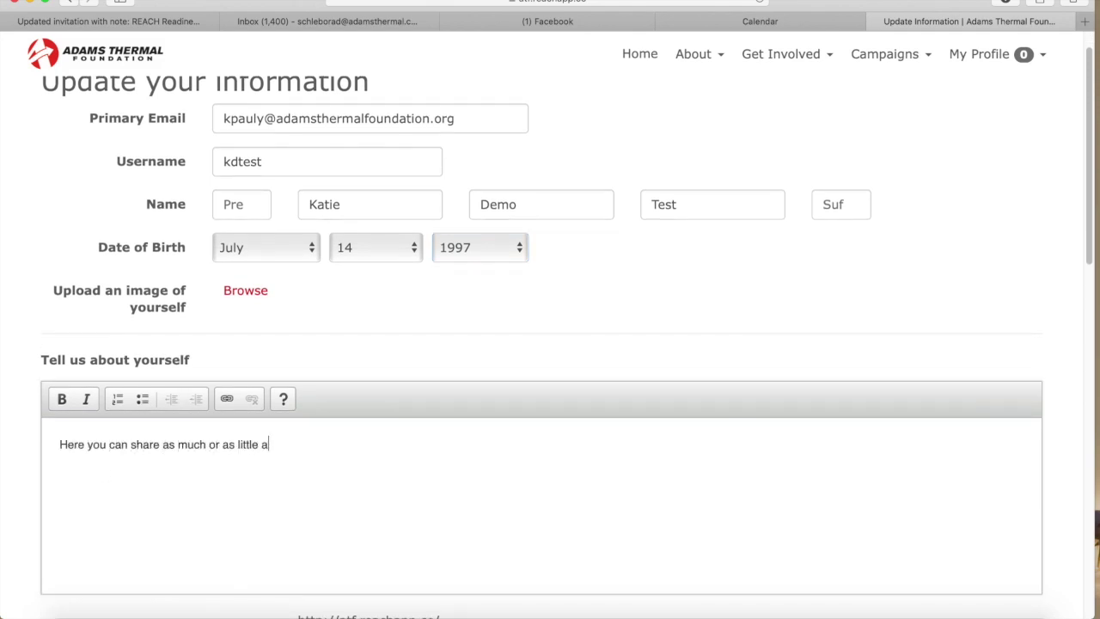
pyautogui.write("bout yourself as you'd like.")
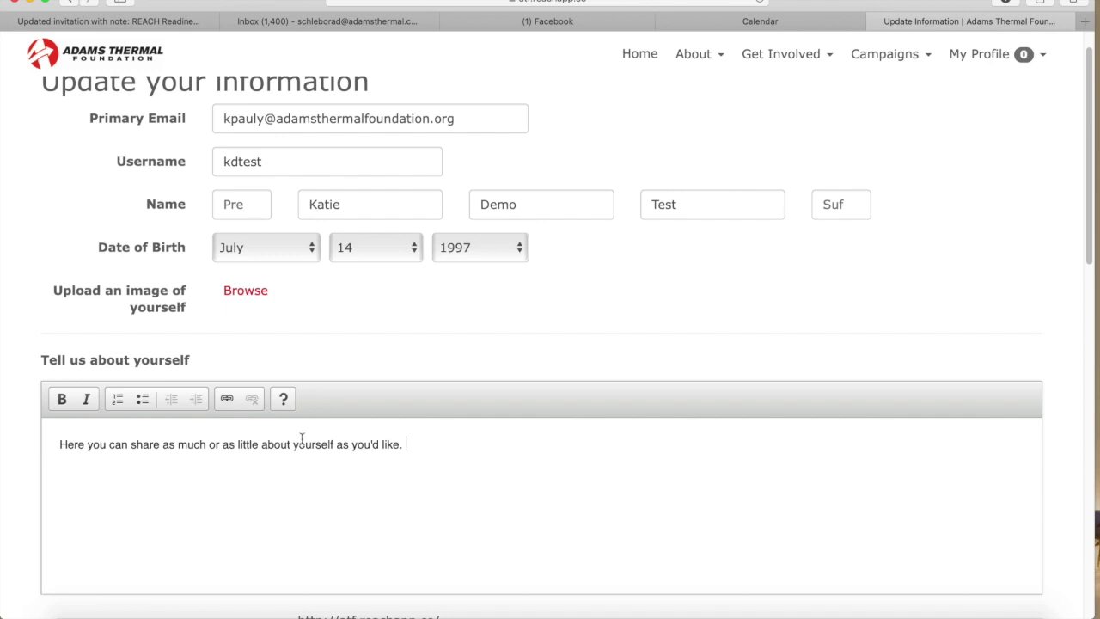
pyautogui.scroll(-6, 307, 443)
pyautogui.scroll(-10, 307, 442)
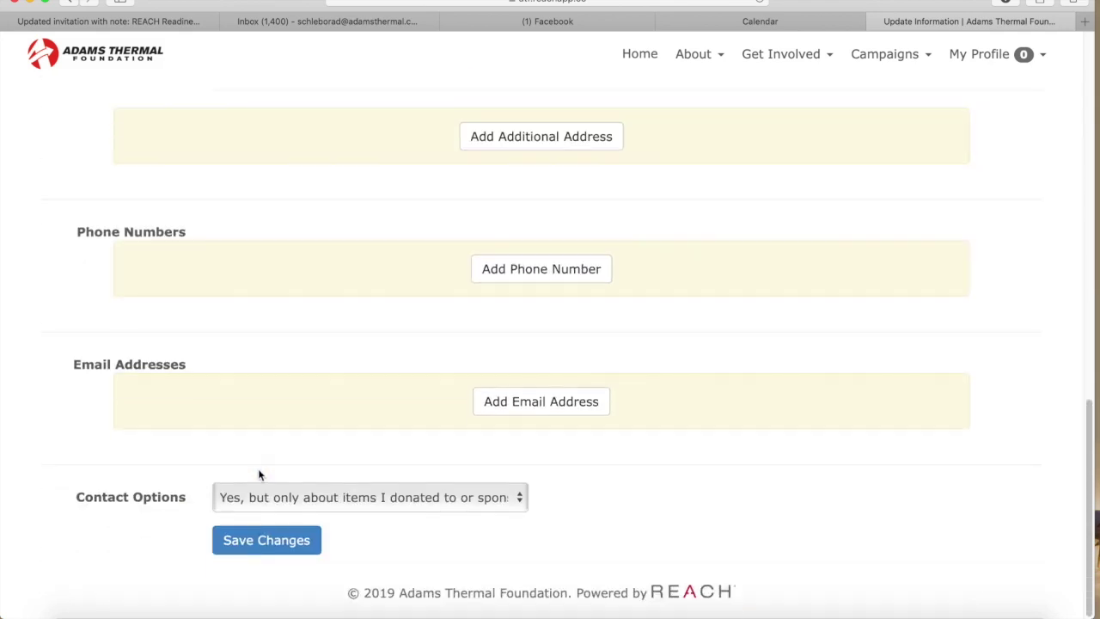
pyautogui.click(521, 498)
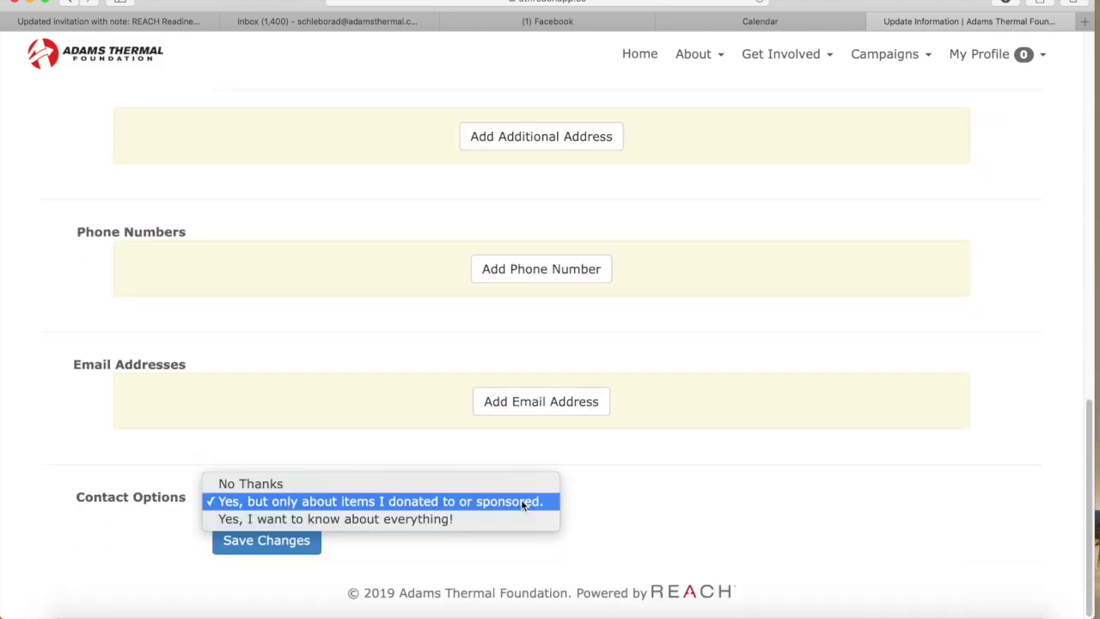
pyautogui.click(437, 519)
pyautogui.click(256, 542)
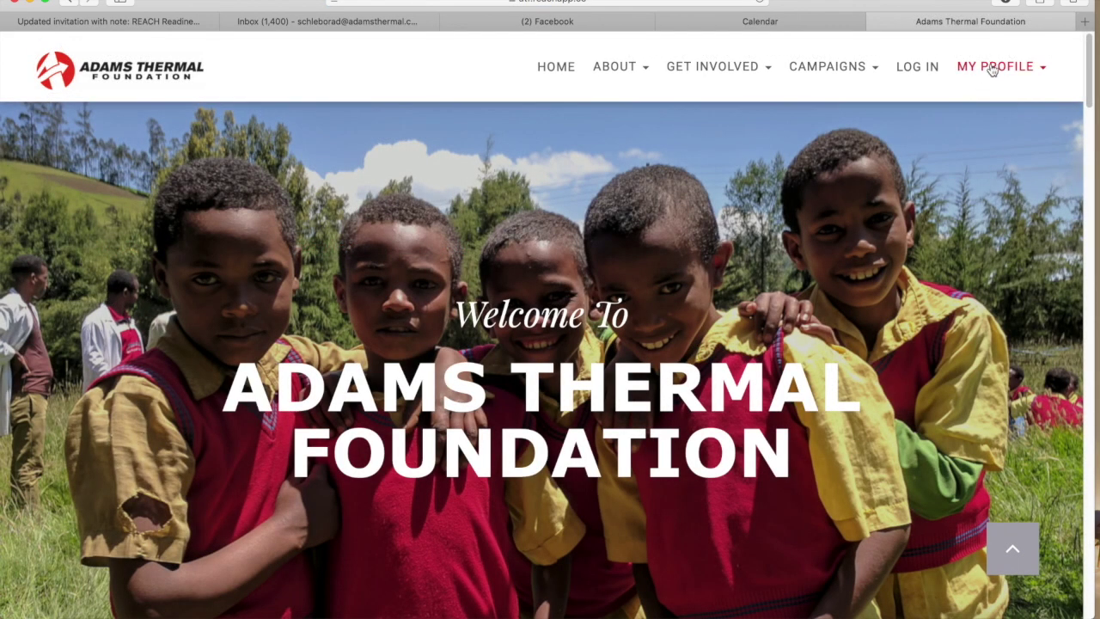
# Open the 01/09/2019 sponsorship's details and scroll to its empty Payments table
pyautogui.click(993, 70)
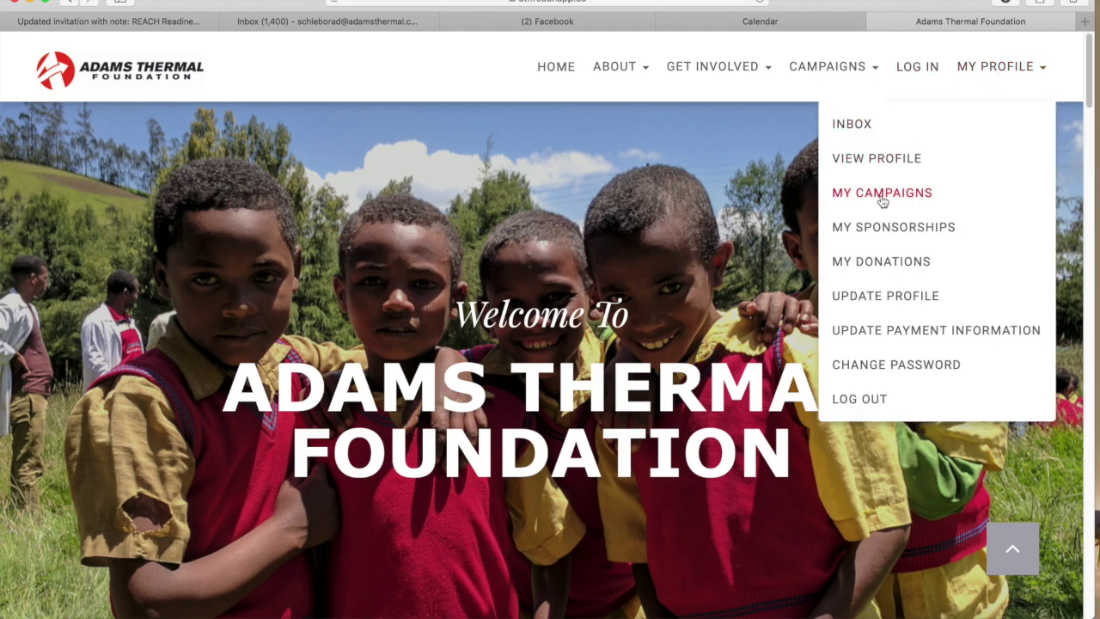
pyautogui.click(882, 234)
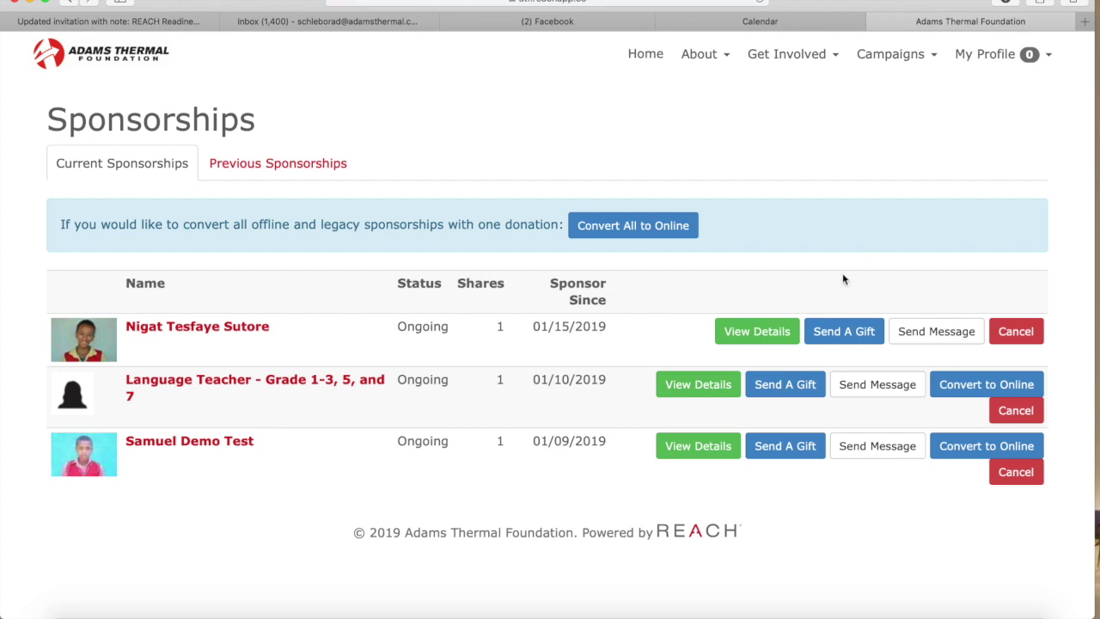
pyautogui.click(693, 447)
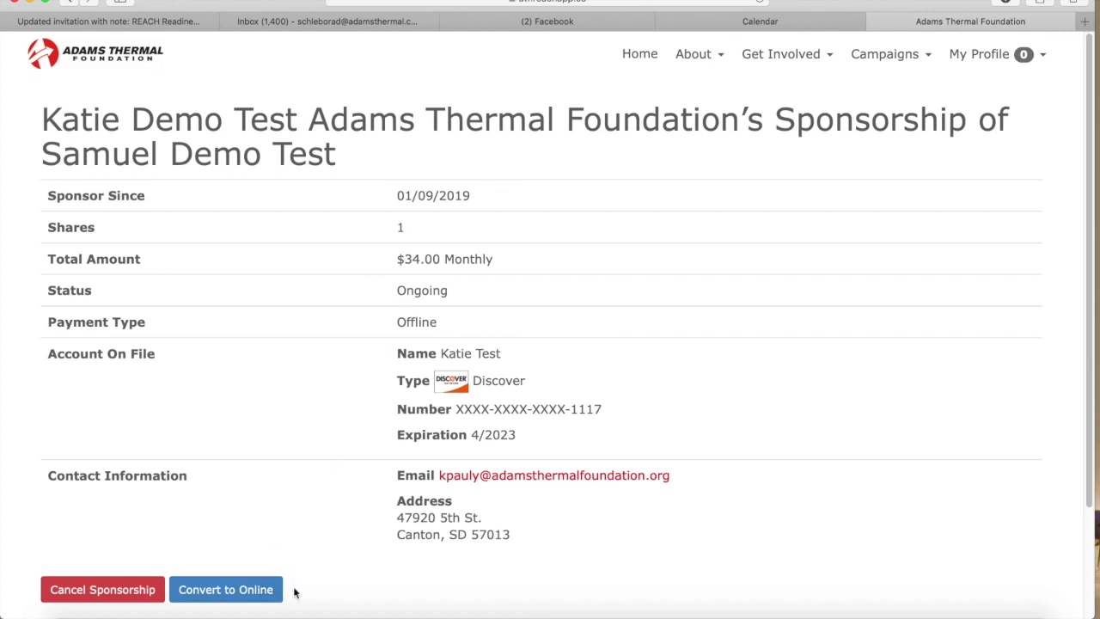
pyautogui.scroll(-3, 297, 589)
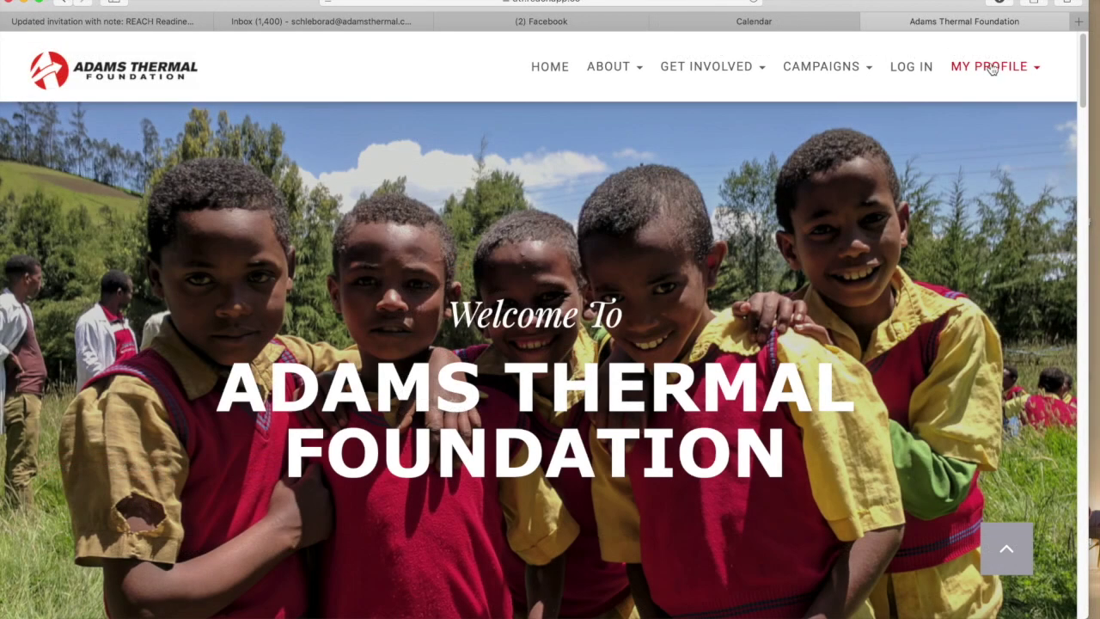
# Browse the Donation Records and filter to the single $34.00 recurring sponsorship donation
pyautogui.click(990, 69)
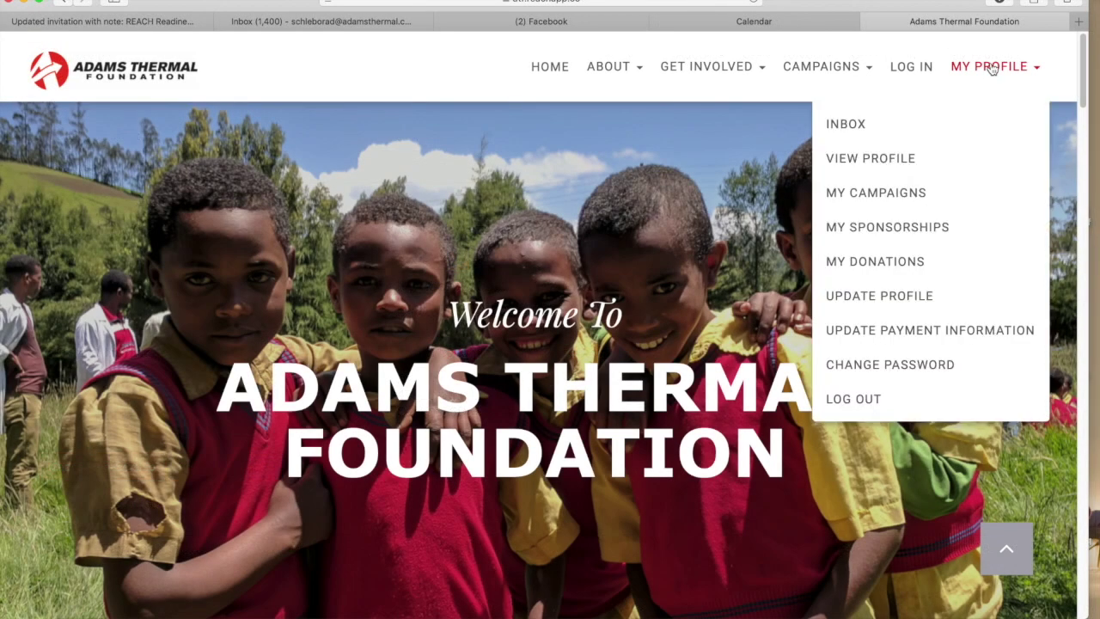
pyautogui.click(905, 265)
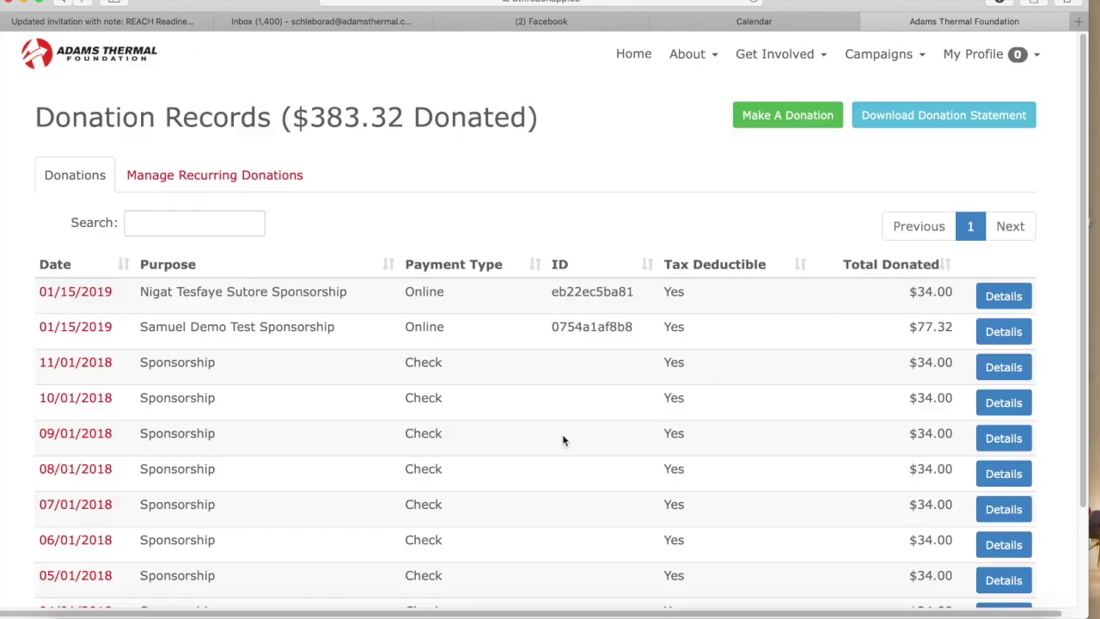
pyautogui.scroll(-1, 564, 441)
pyautogui.scroll(-1, 563, 441)
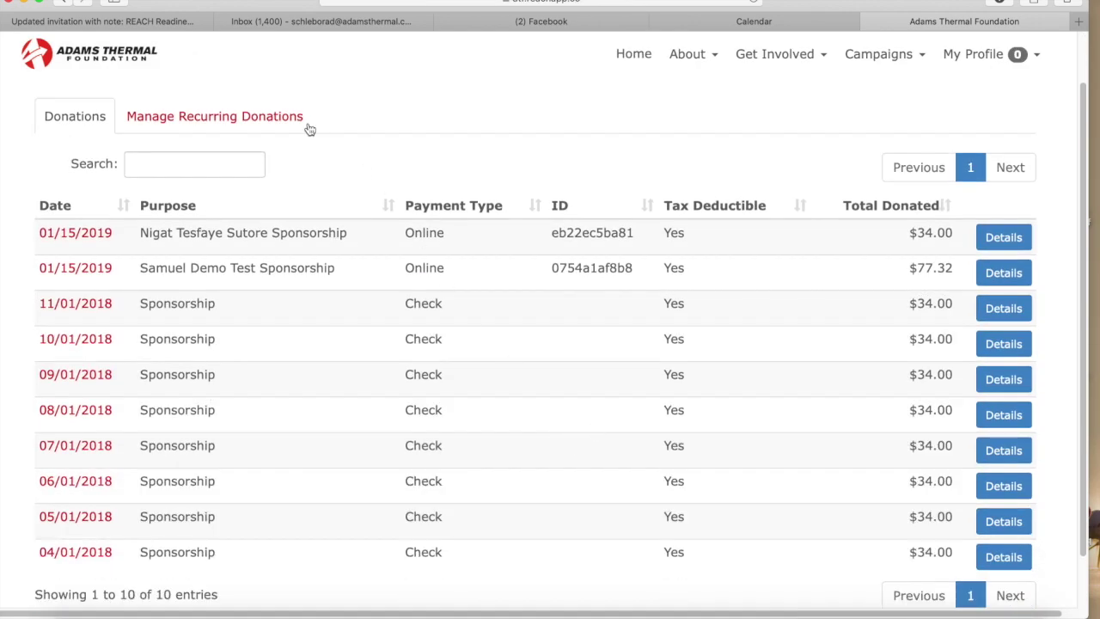
pyautogui.click(258, 117)
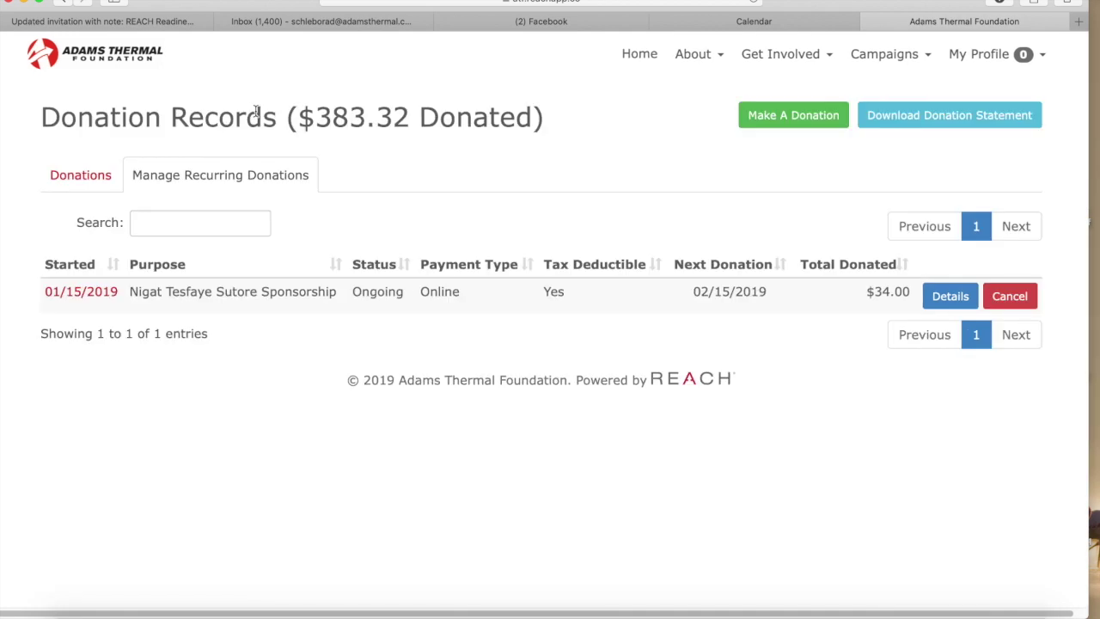